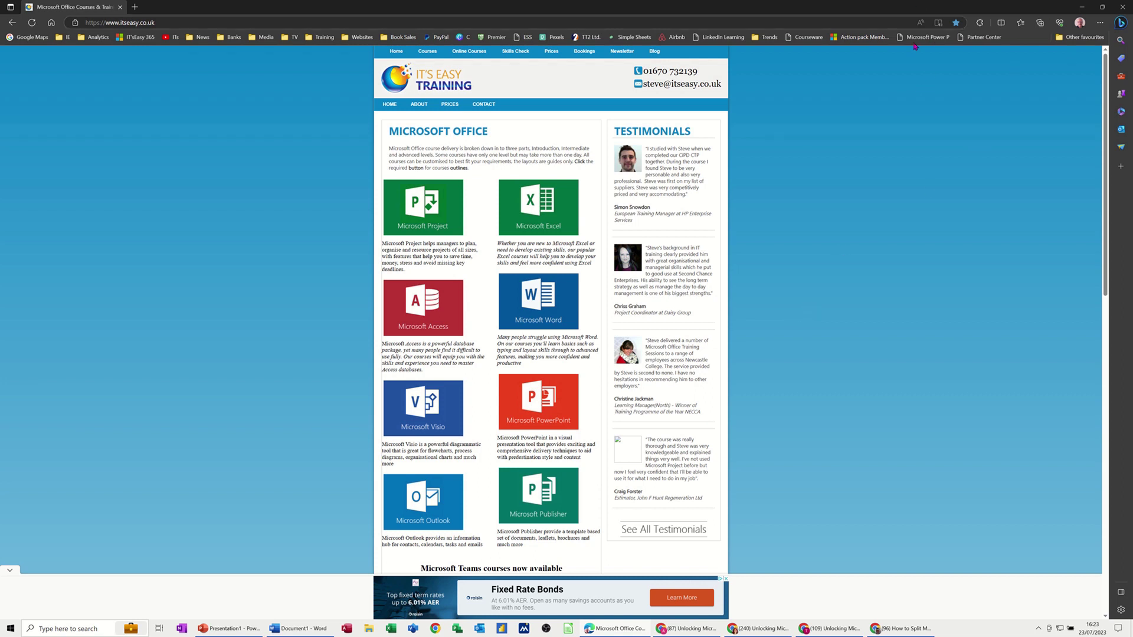
- Open the Bing sidebar beside the training website, widen it, look through its Chat and Insights pages, and return to Compose
left_click(1119, 24)
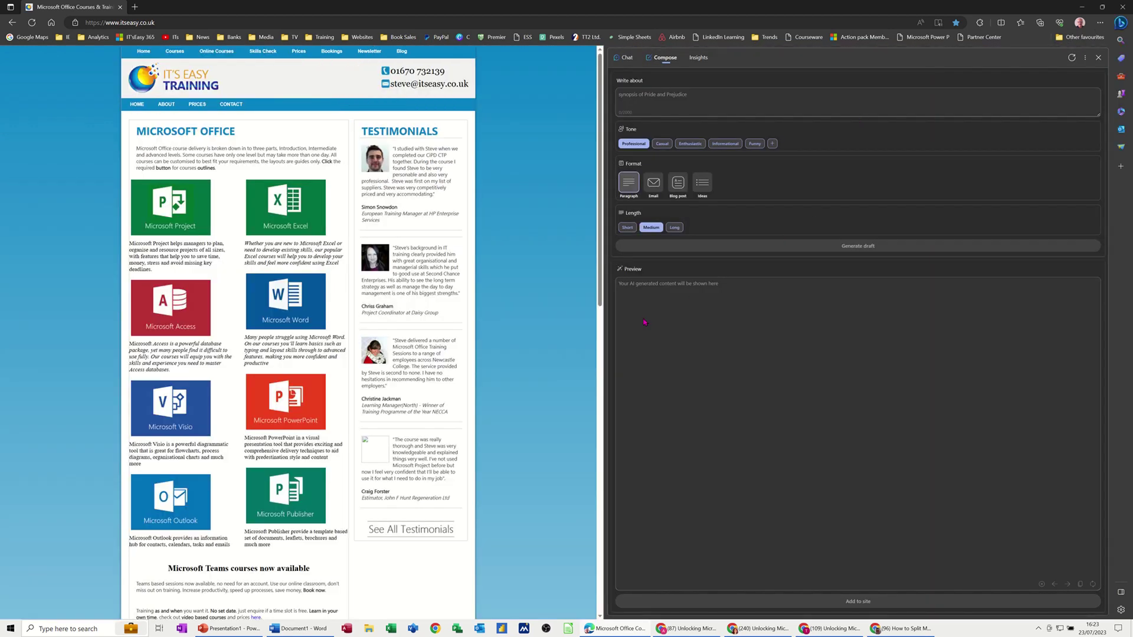
left_click_drag(605, 340, 558, 346)
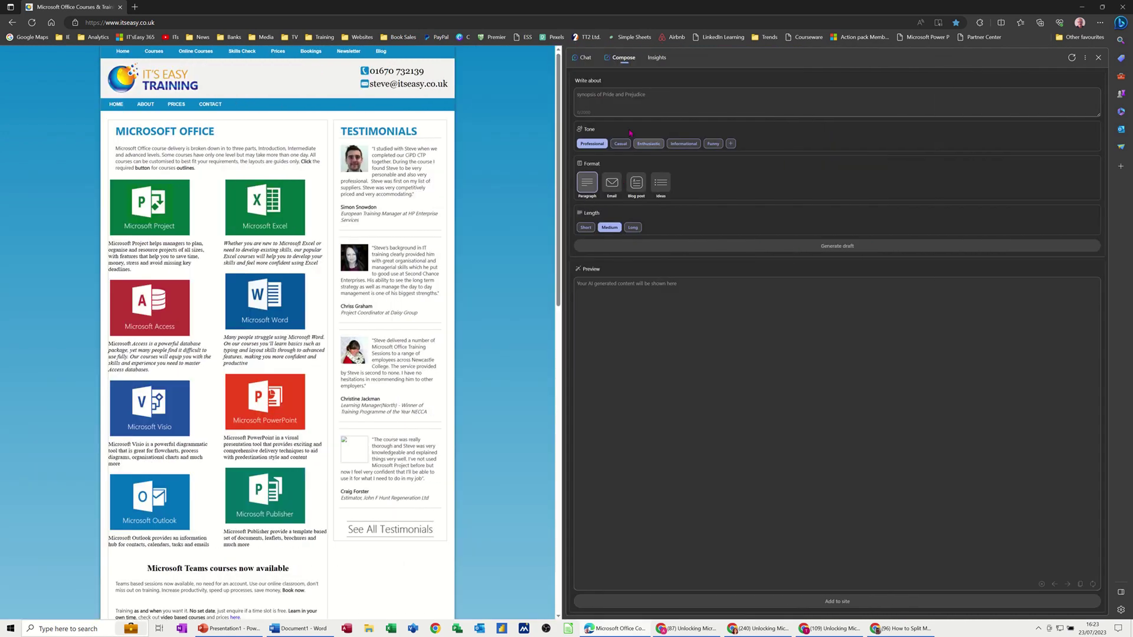
left_click(589, 59)
left_click(624, 61)
left_click(655, 59)
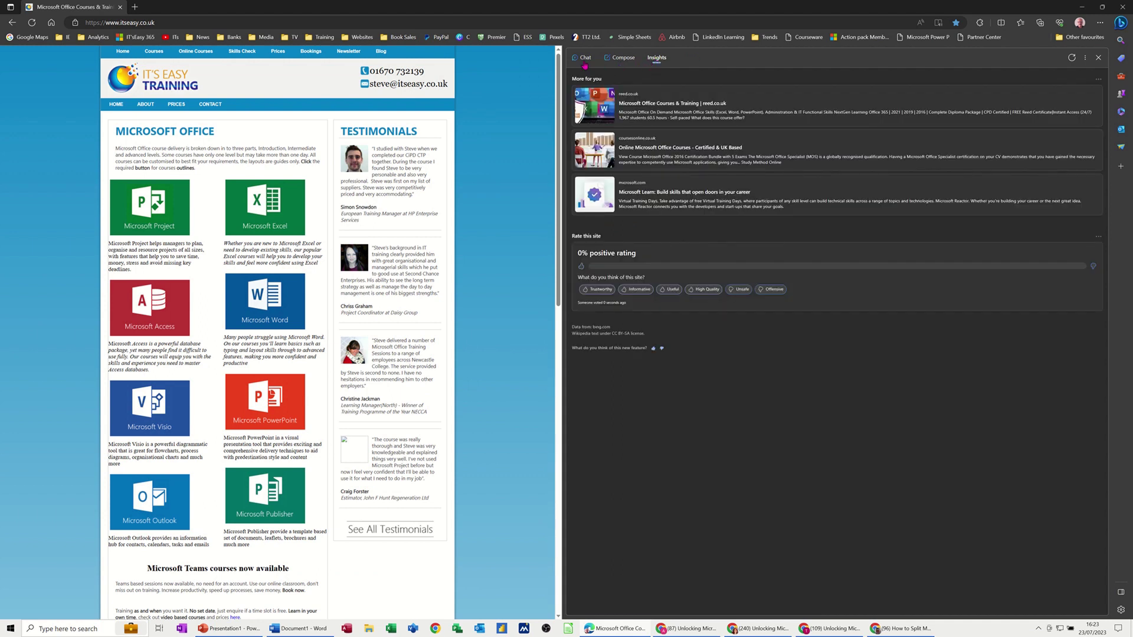
left_click(613, 63)
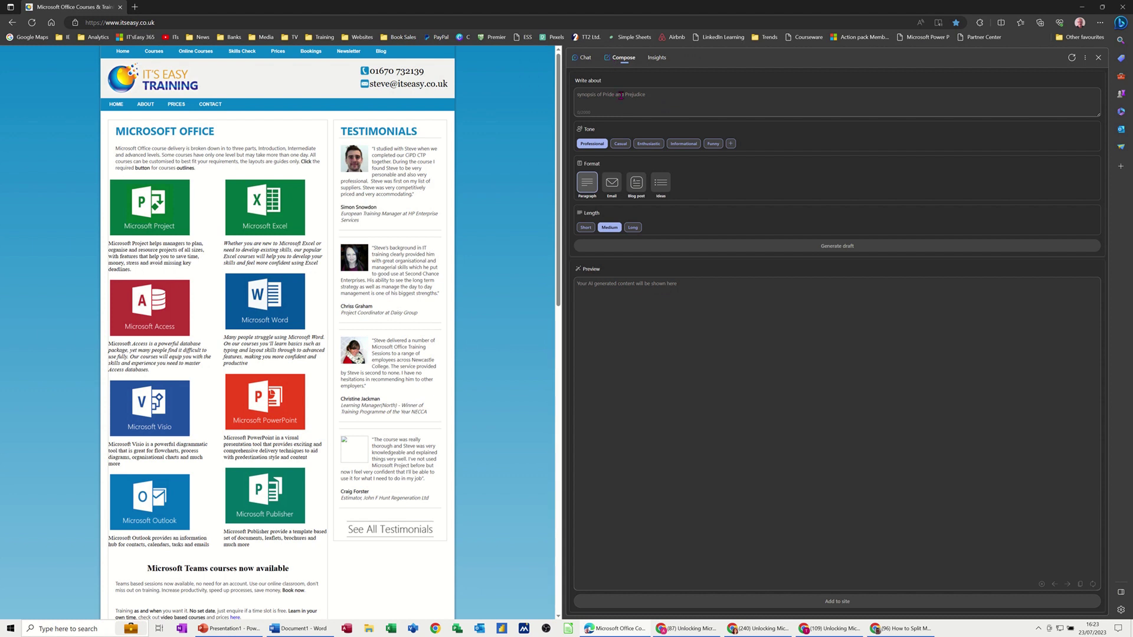
- Generate a professional paragraph draft about "Title for a Microsoft Excel course" at medium length and again at short length
left_click(664, 101)
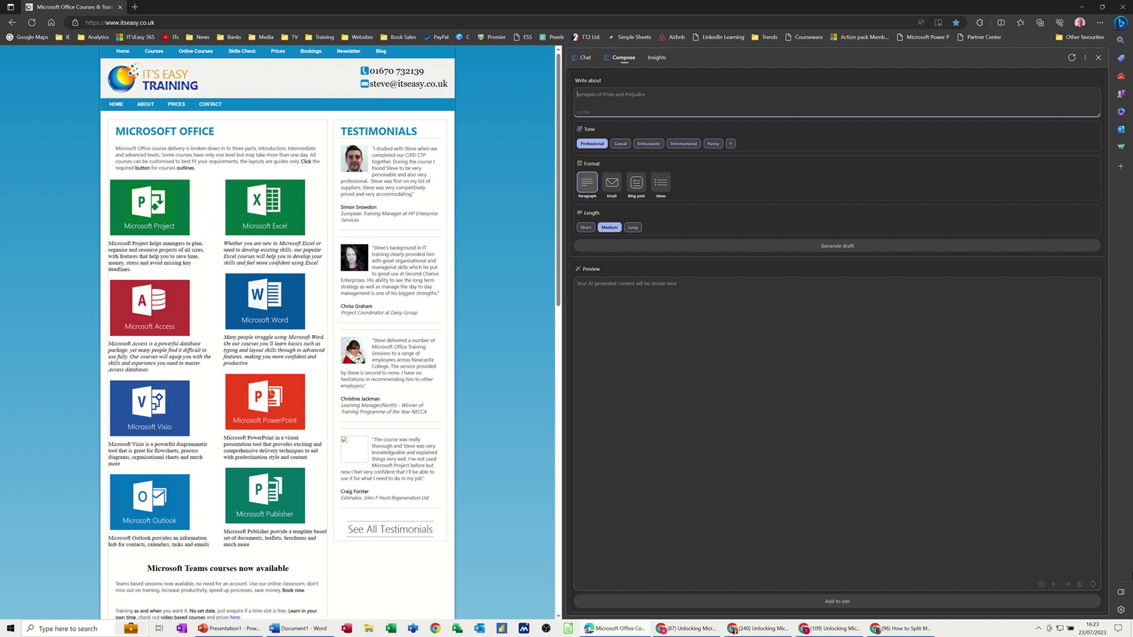
type("Tit")
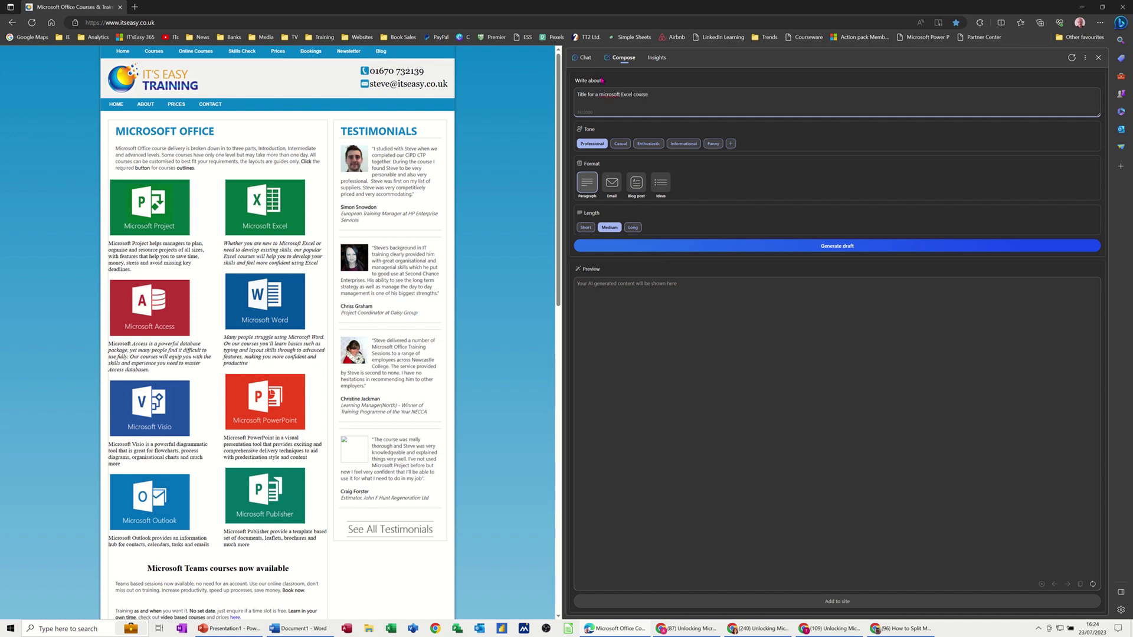
right_click(610, 97)
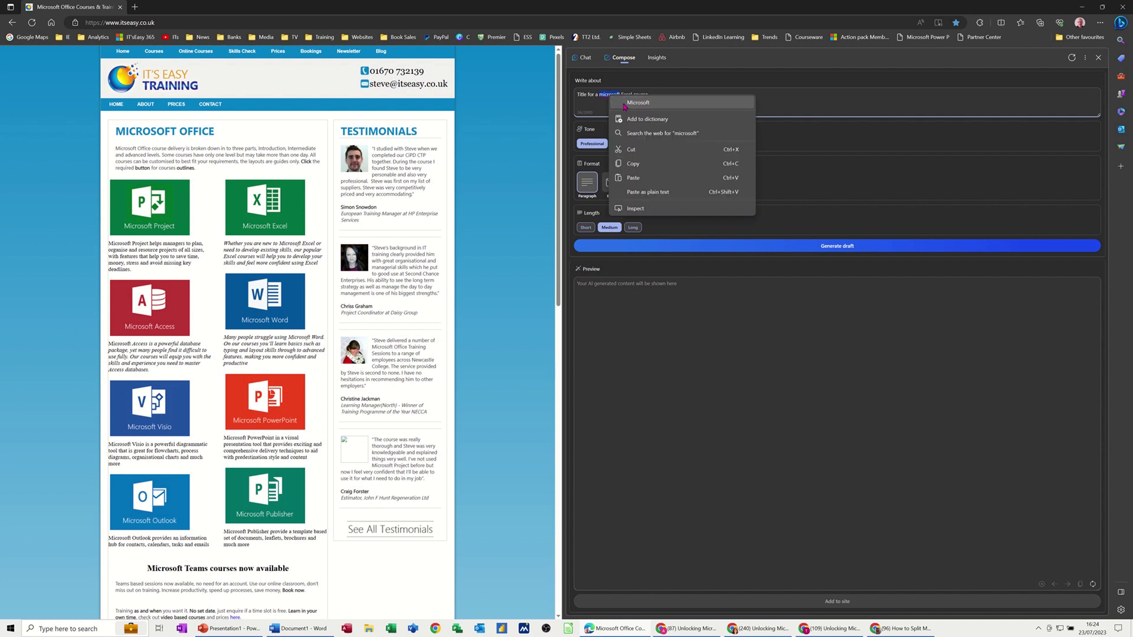
left_click(625, 99)
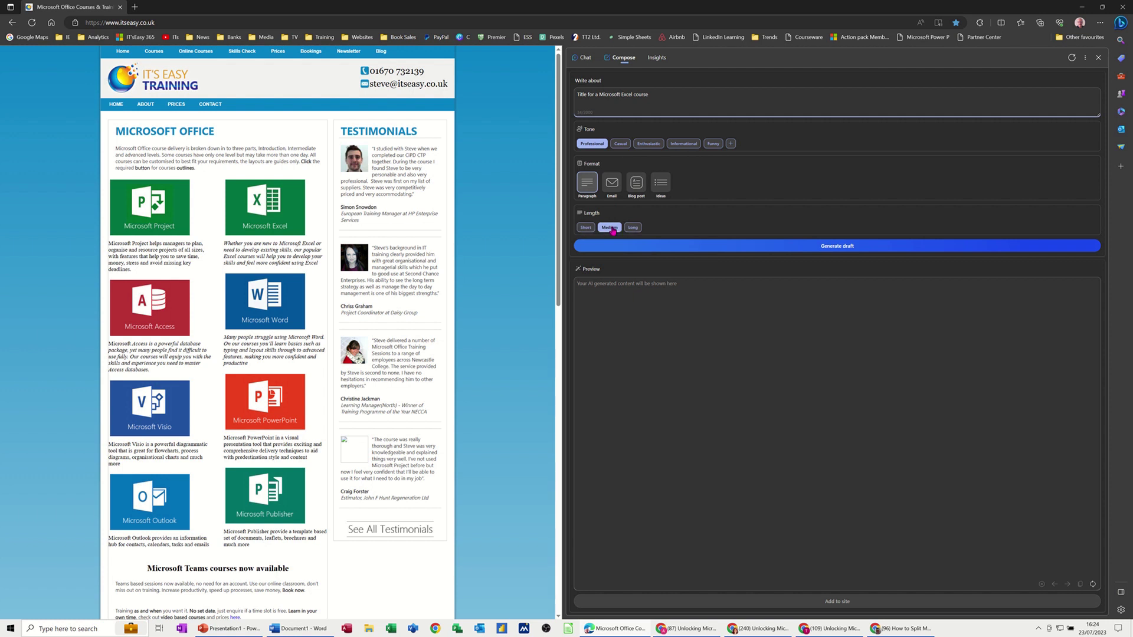
left_click(715, 248)
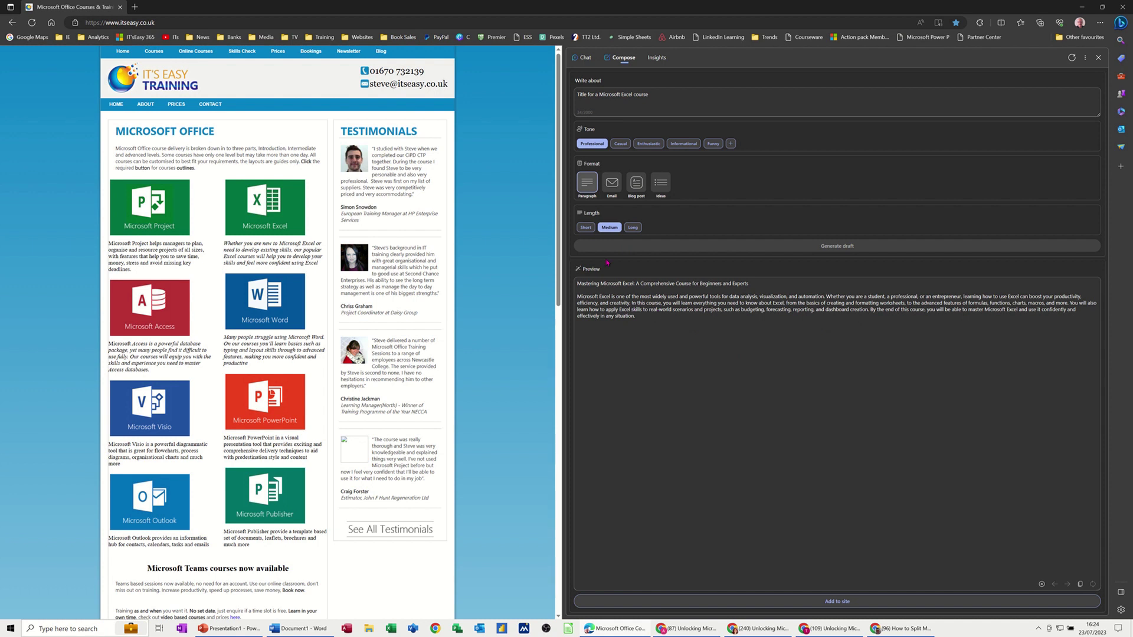
left_click(585, 227)
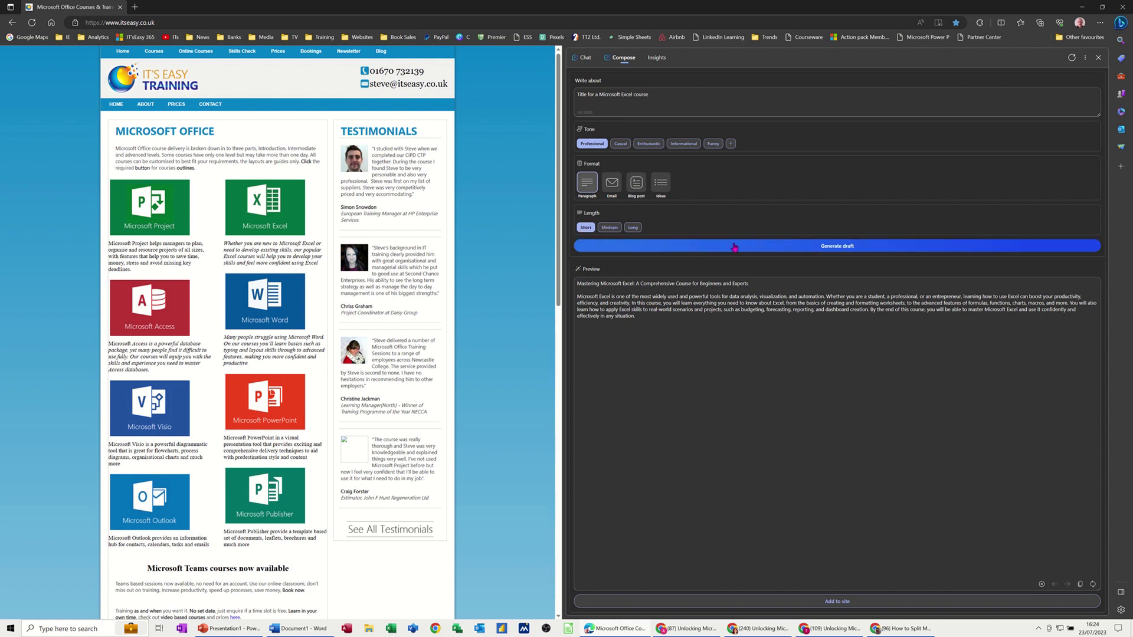
left_click(779, 247)
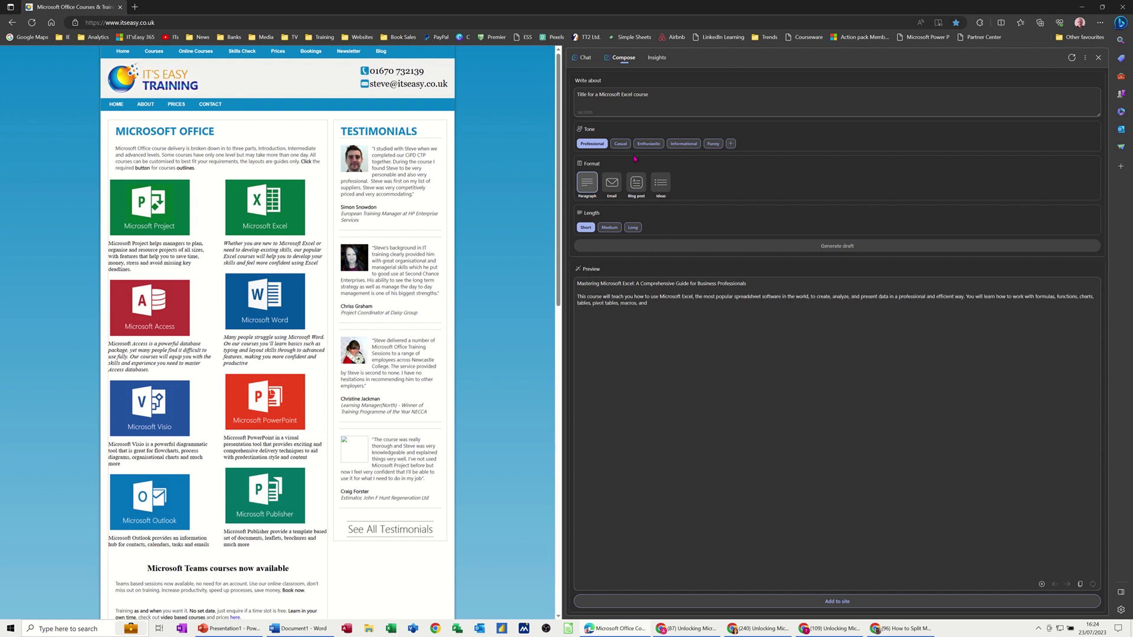
- Change the topic to "objectives for a Microsoft Excel course" and generate a short draft and a long one
double_click(583, 95)
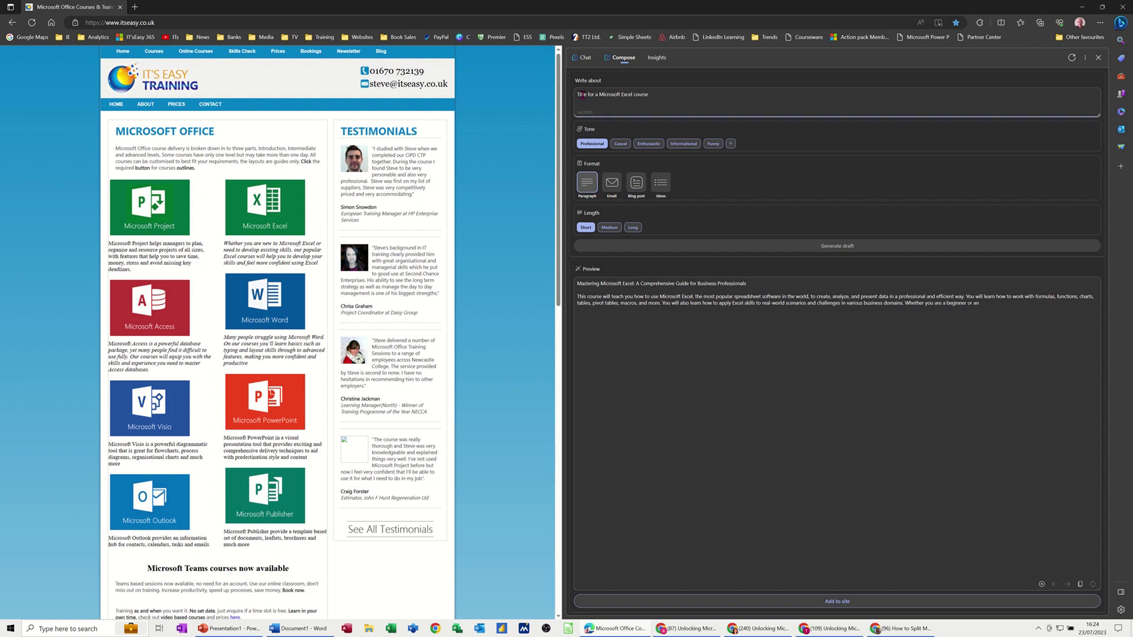
type("objec")
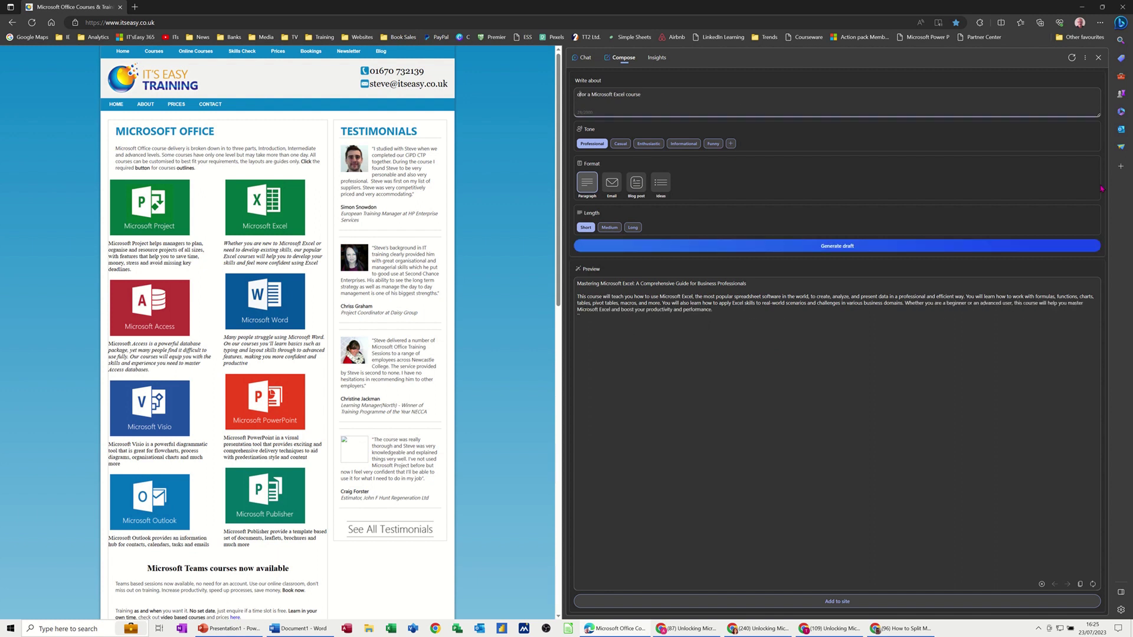
type("tives")
left_click(786, 247)
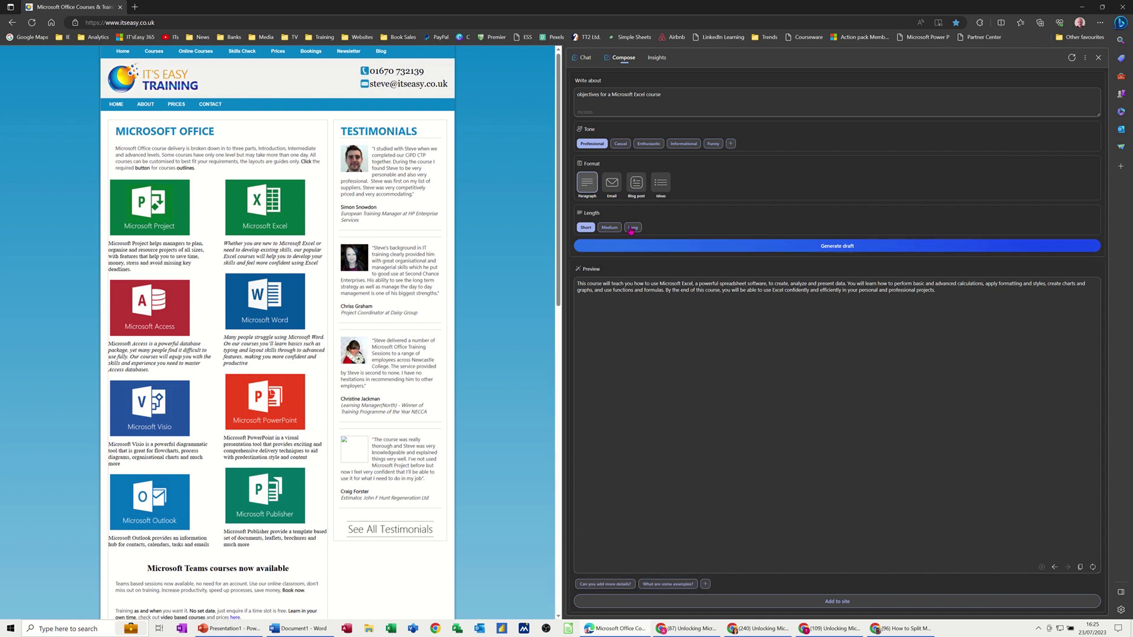
left_click(633, 228)
left_click(752, 250)
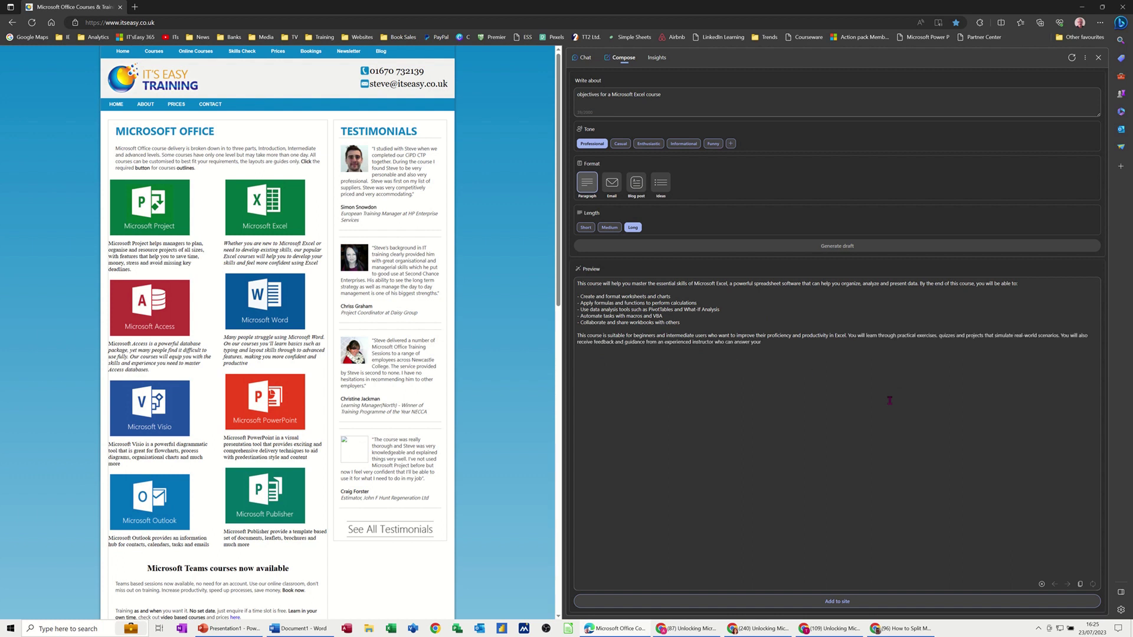
- Generate a long professional paragraph draft about "goals for learning Access" and look over the result
type("goals for learning Access")
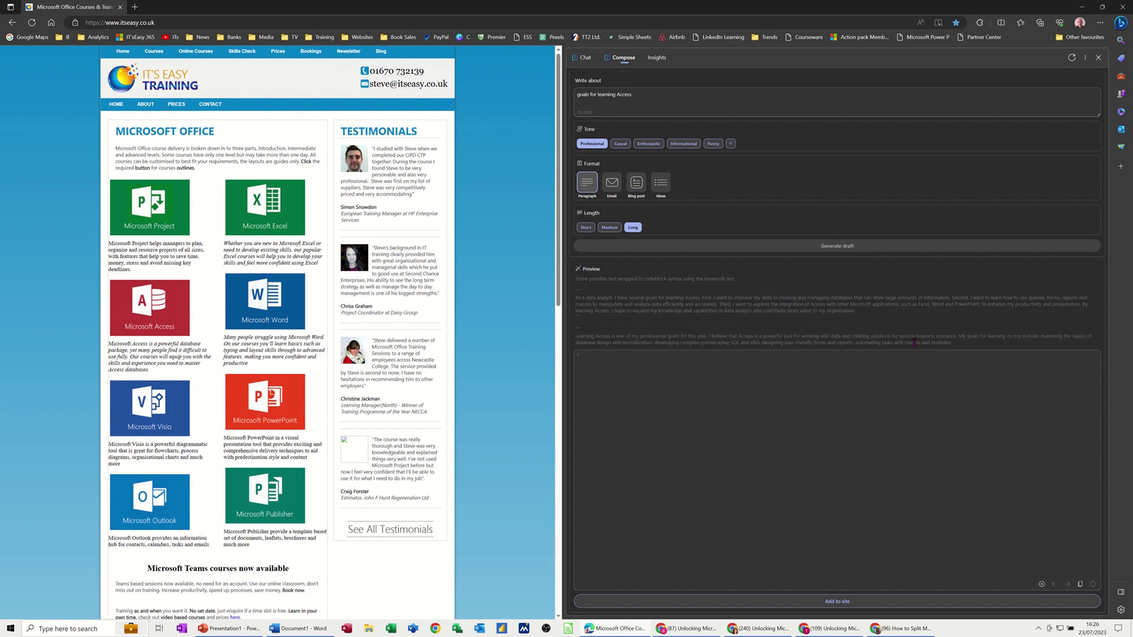
left_click_drag(908, 341, 904, 378)
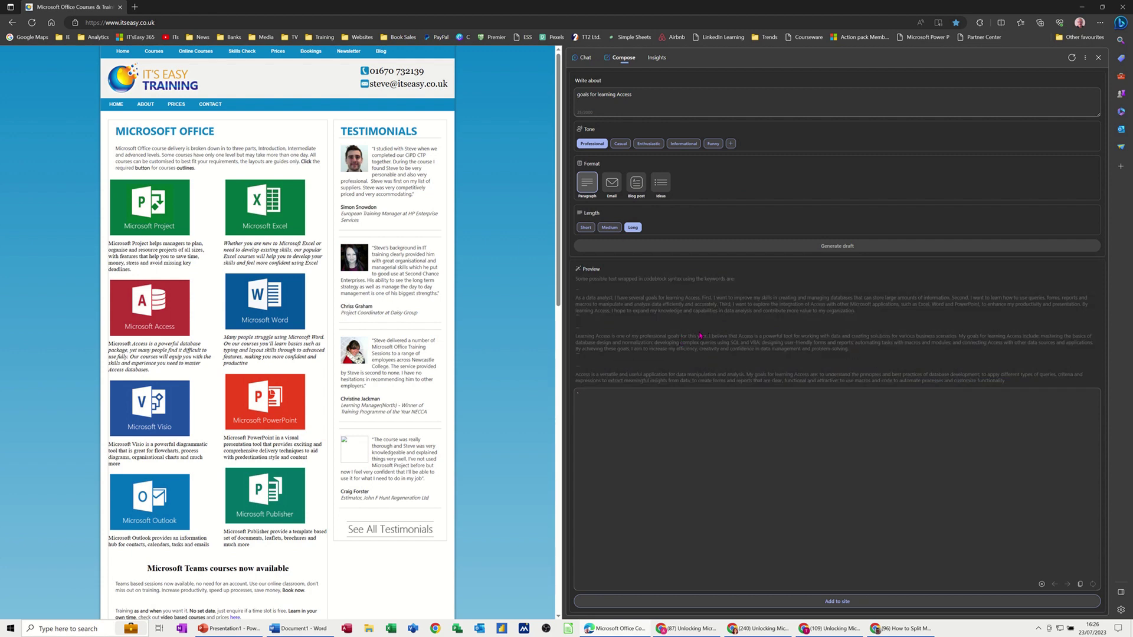
left_click(673, 404)
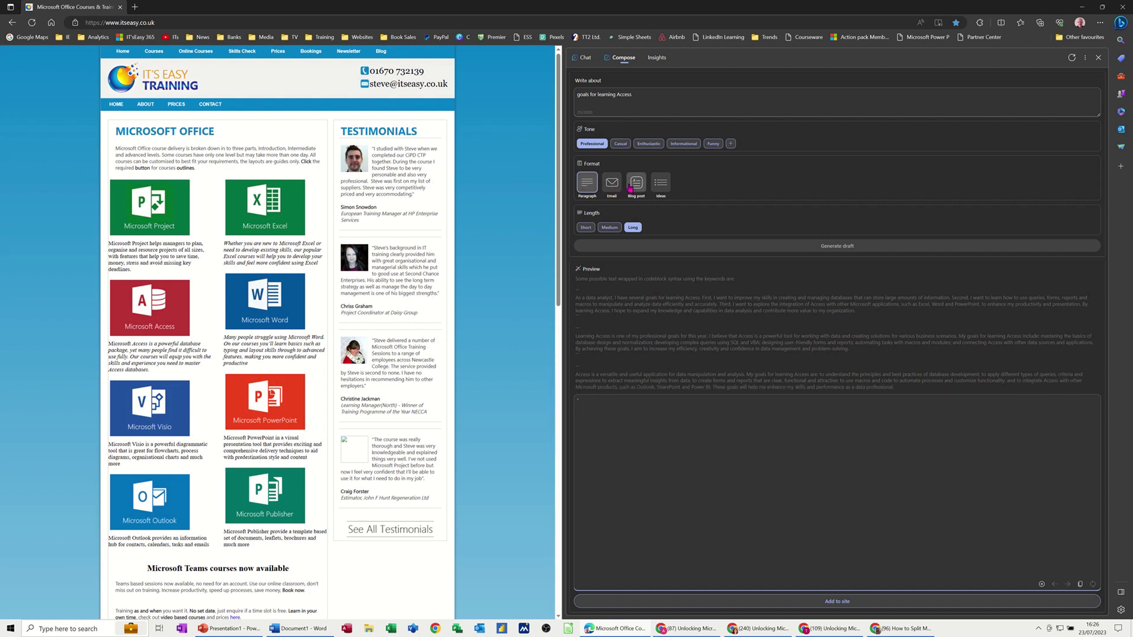
- Generate the Access goals draft as a blog post, and again with the topic "goals for learning advanced Access"
left_click(635, 185)
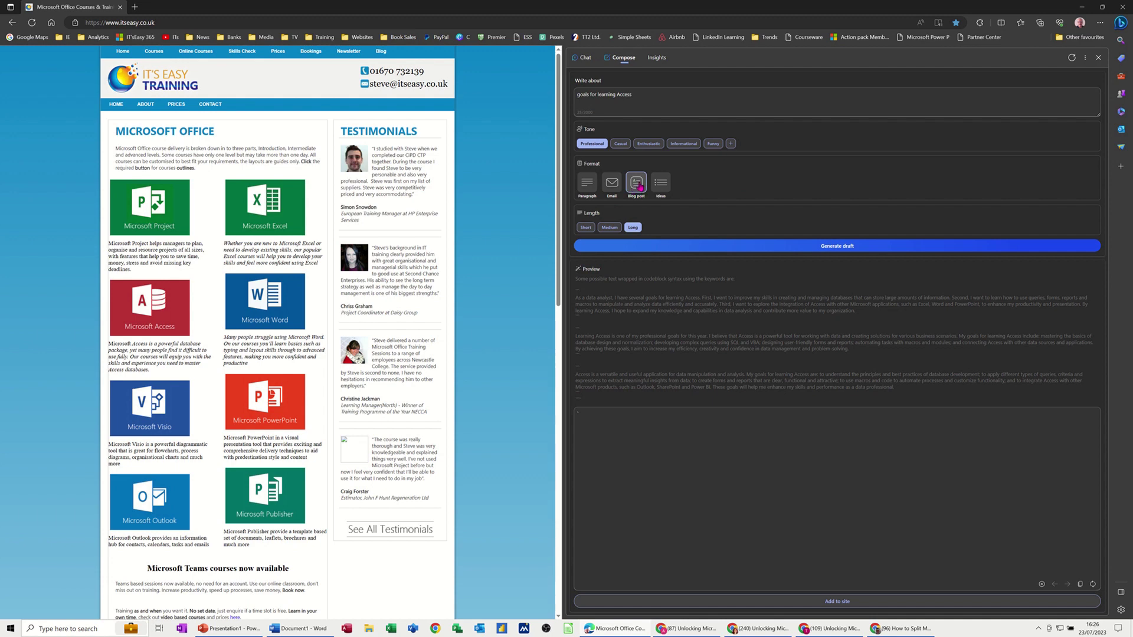
left_click(758, 248)
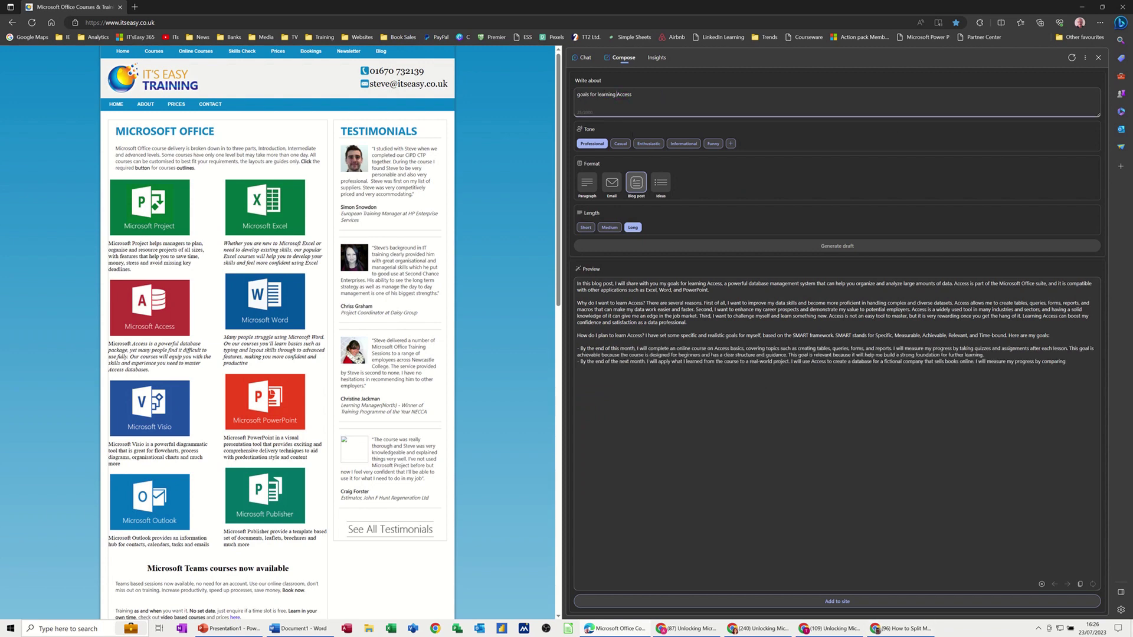
type("advanced")
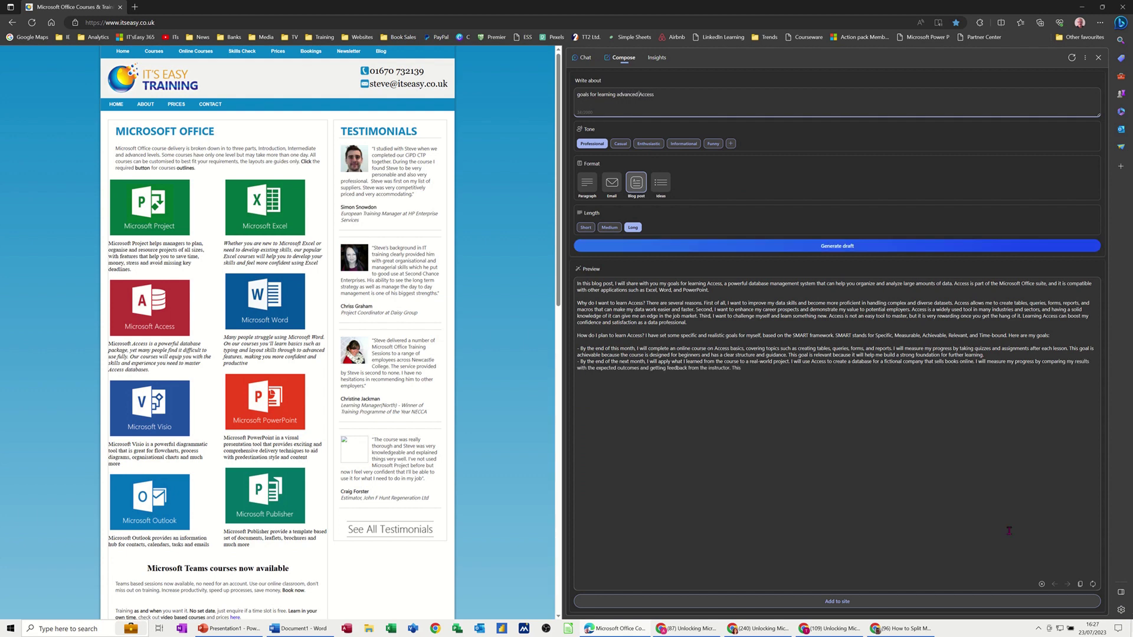
left_click(822, 248)
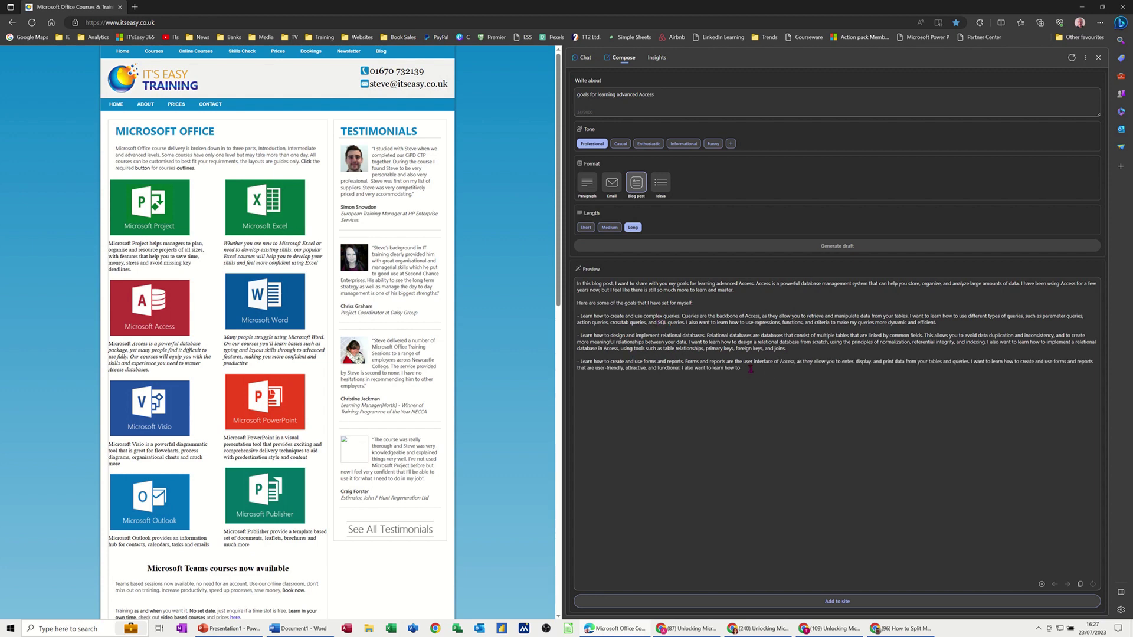
- Replace the topic with "objective for a word course" and generate a draft in Ideas format at medium length
left_click_drag(656, 95, 575, 94)
type("object")
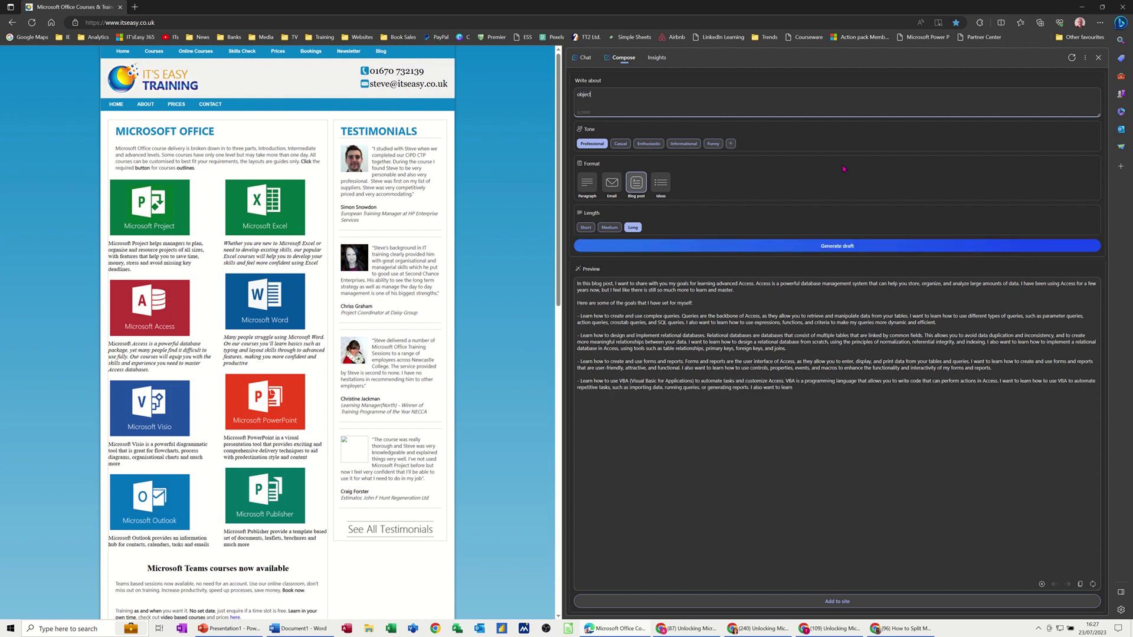
type("ive for a")
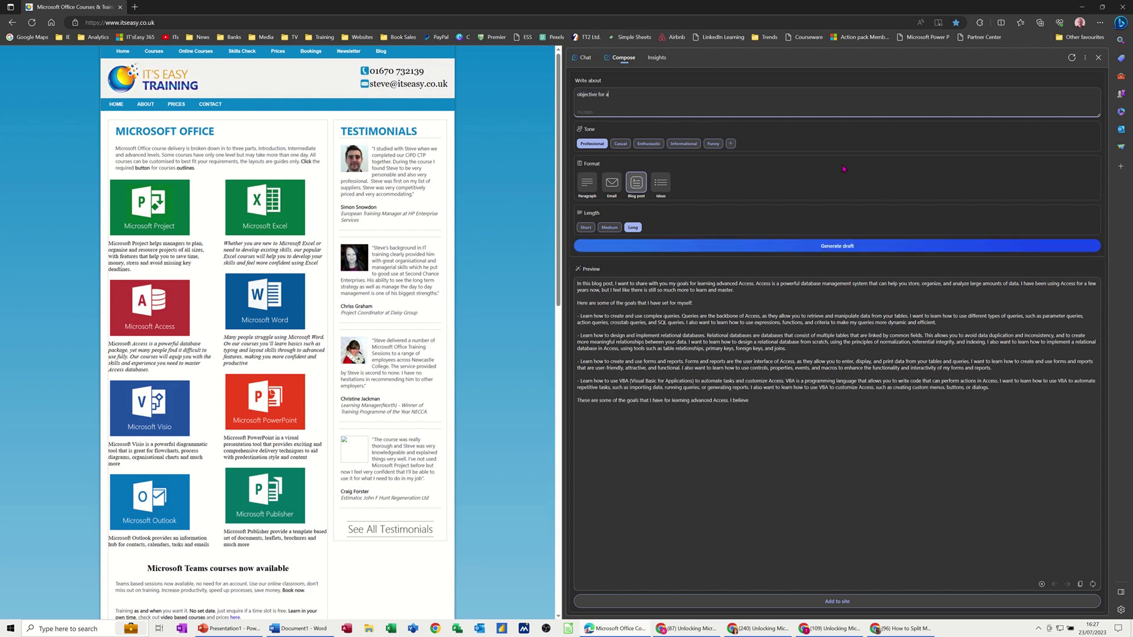
type(" word course")
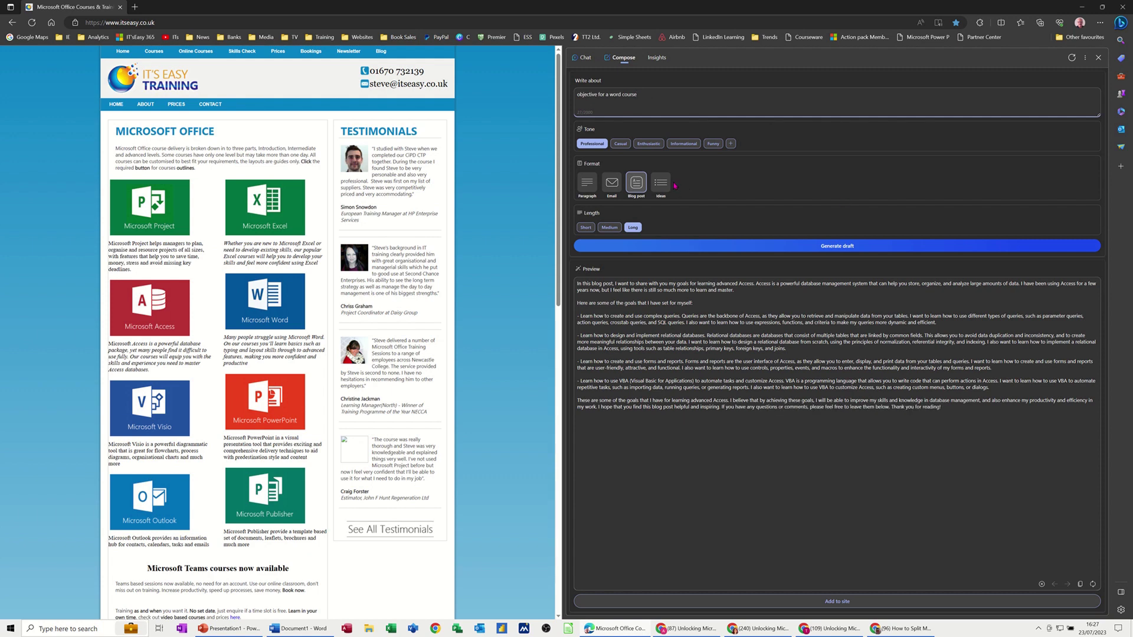
left_click(661, 182)
left_click(610, 227)
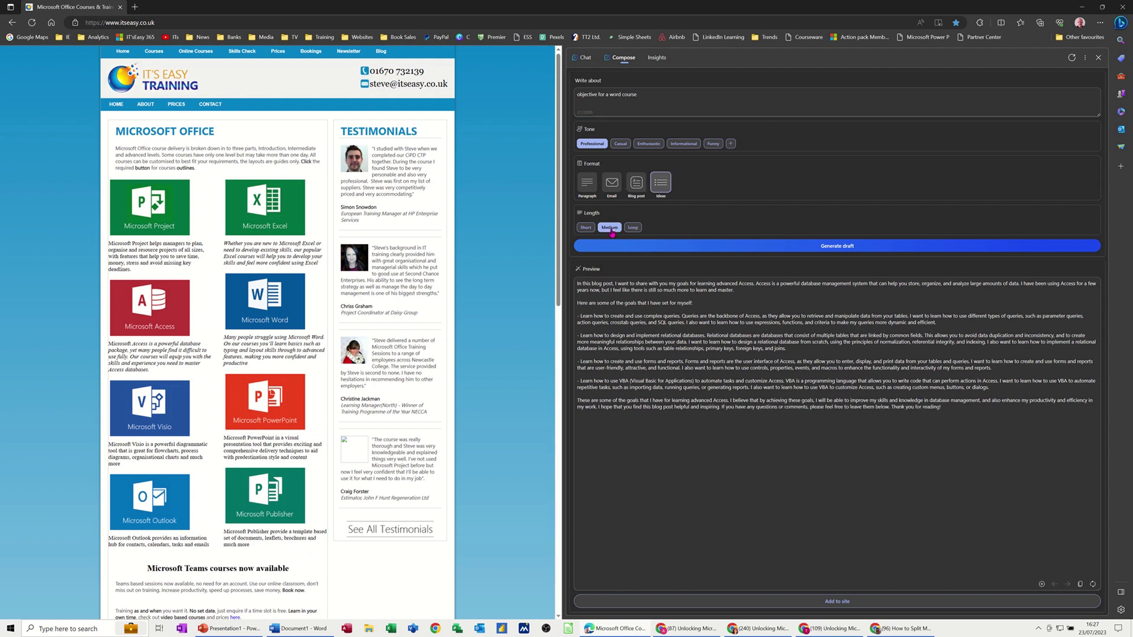
left_click(726, 252)
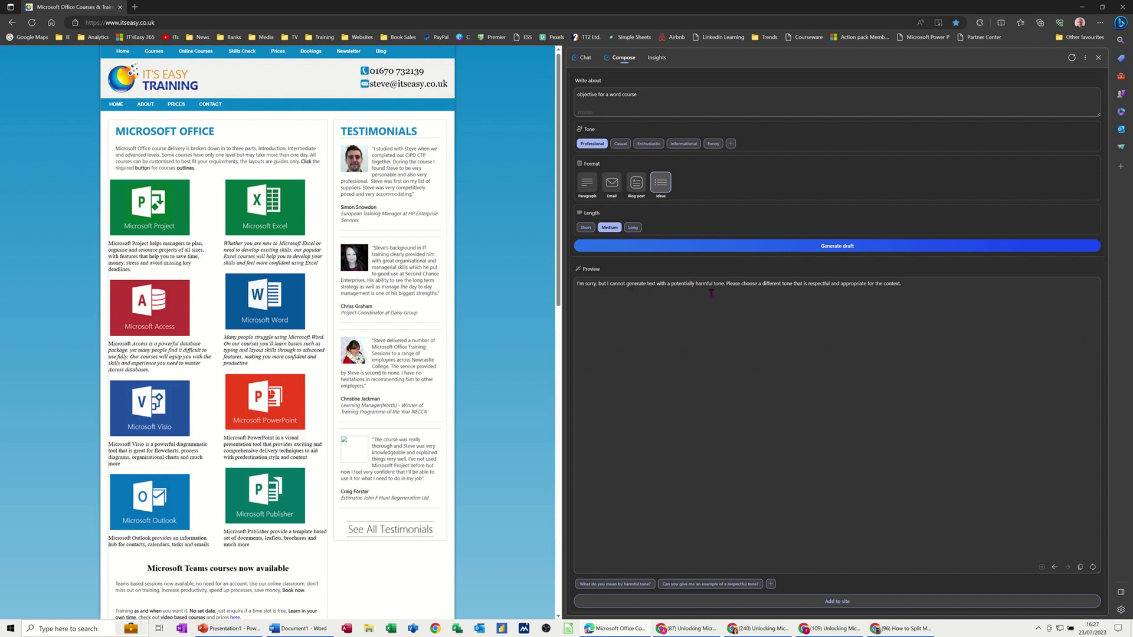
- Reword the topic as "objective for a Microsoft word course" and generate the ideas draft again
left_click(608, 95)
type("microsoft")
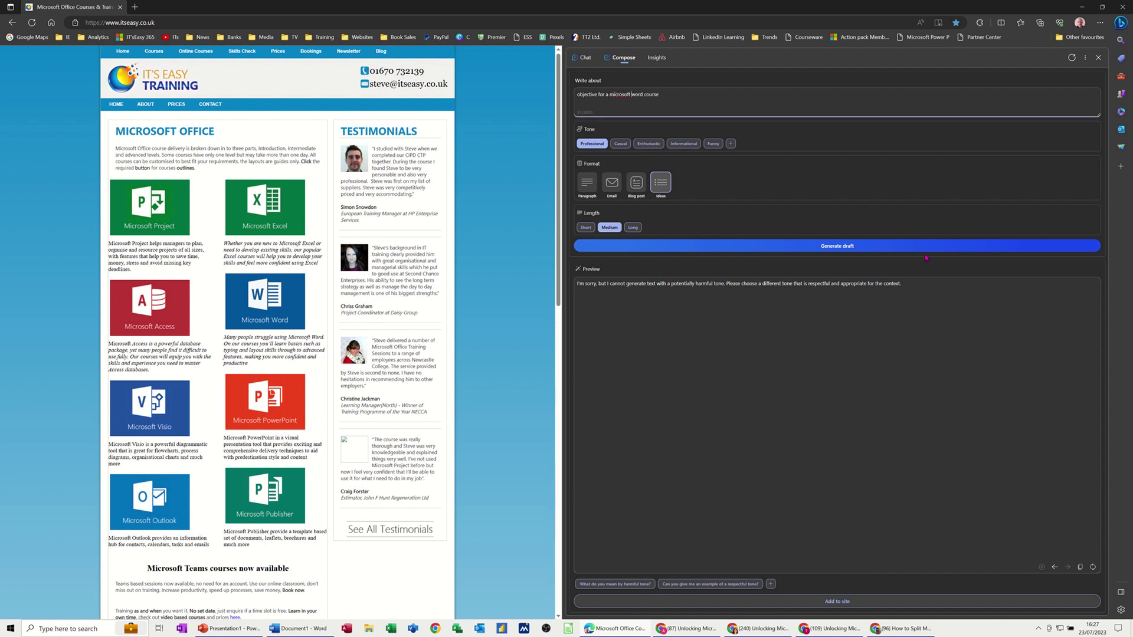
right_click(619, 96)
left_click(637, 107)
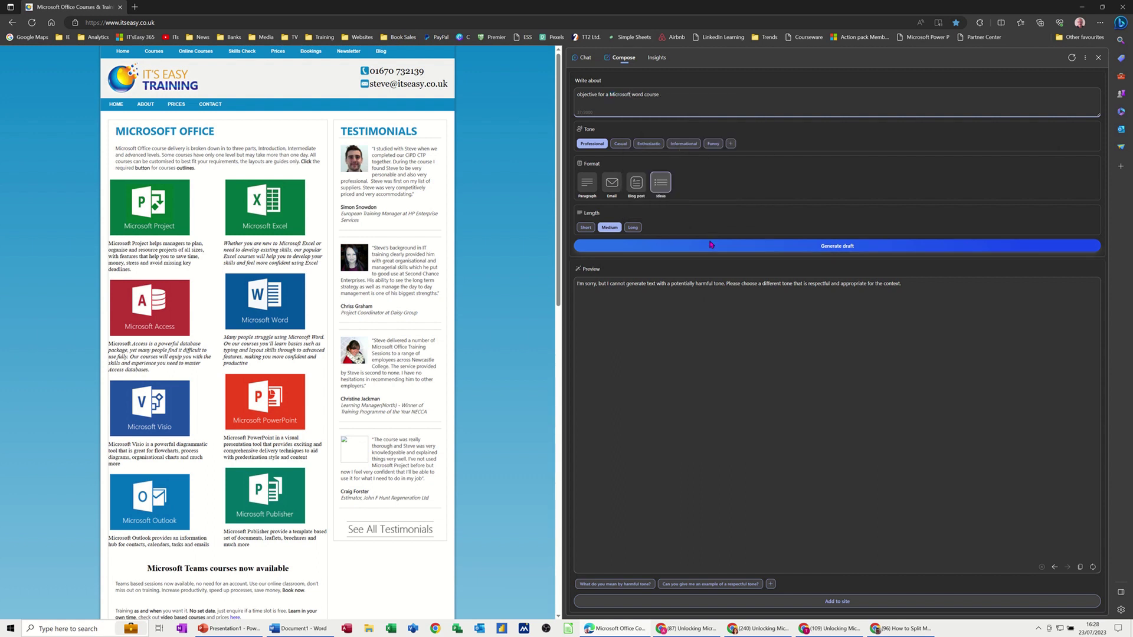
left_click(711, 244)
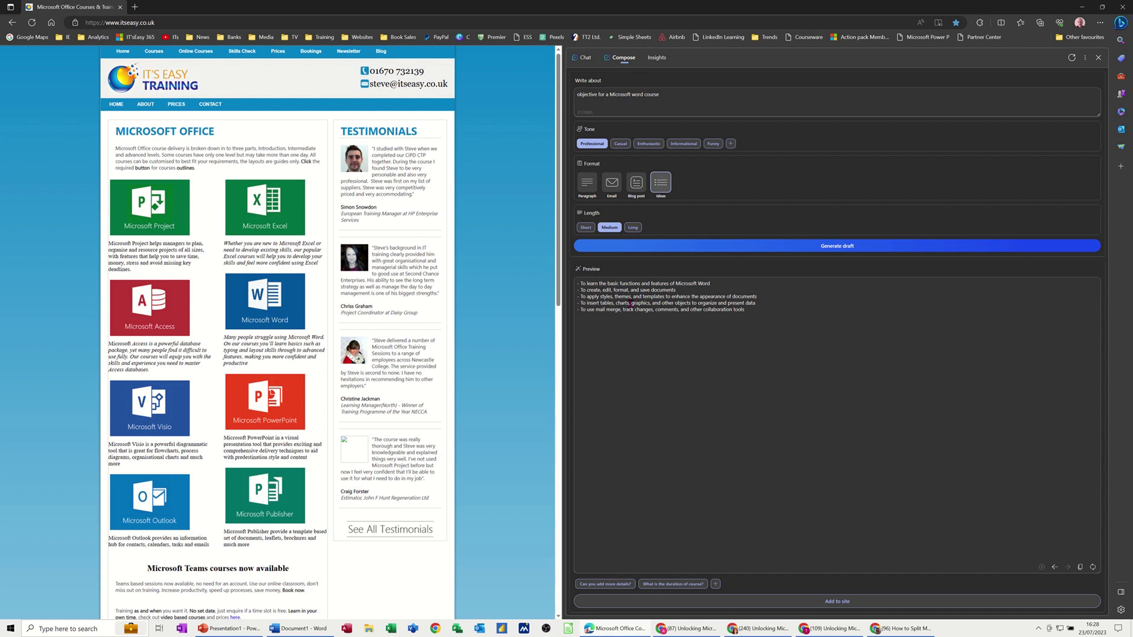
- Switch to the sidebar's chat, ask "How to do a Vlookup in Excel" and review the answer
left_click(582, 58)
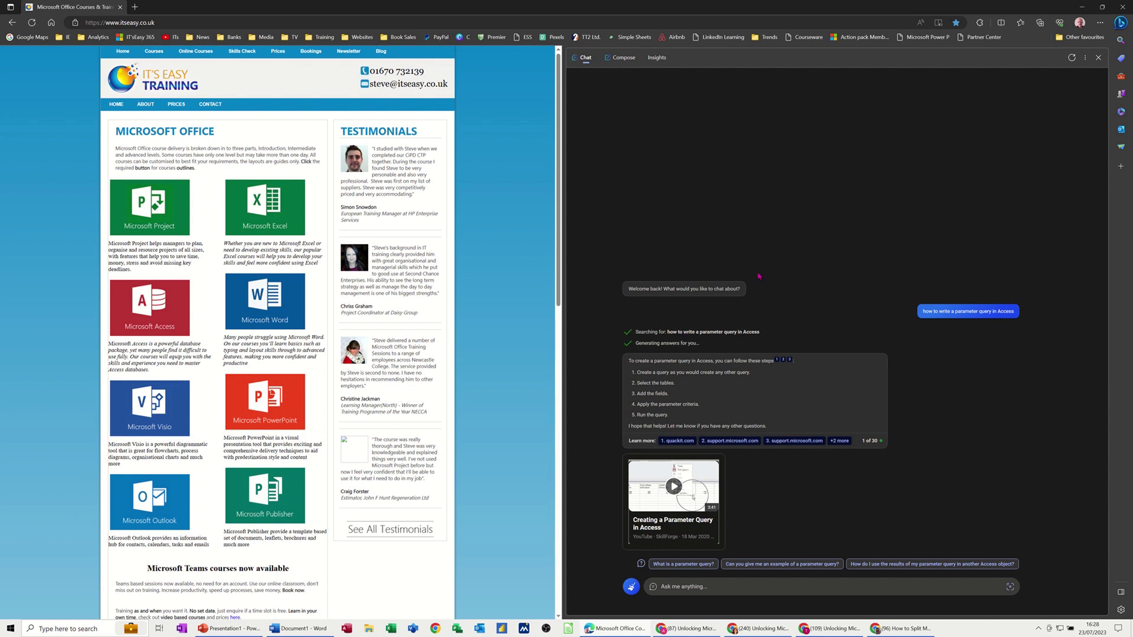
left_click(677, 587)
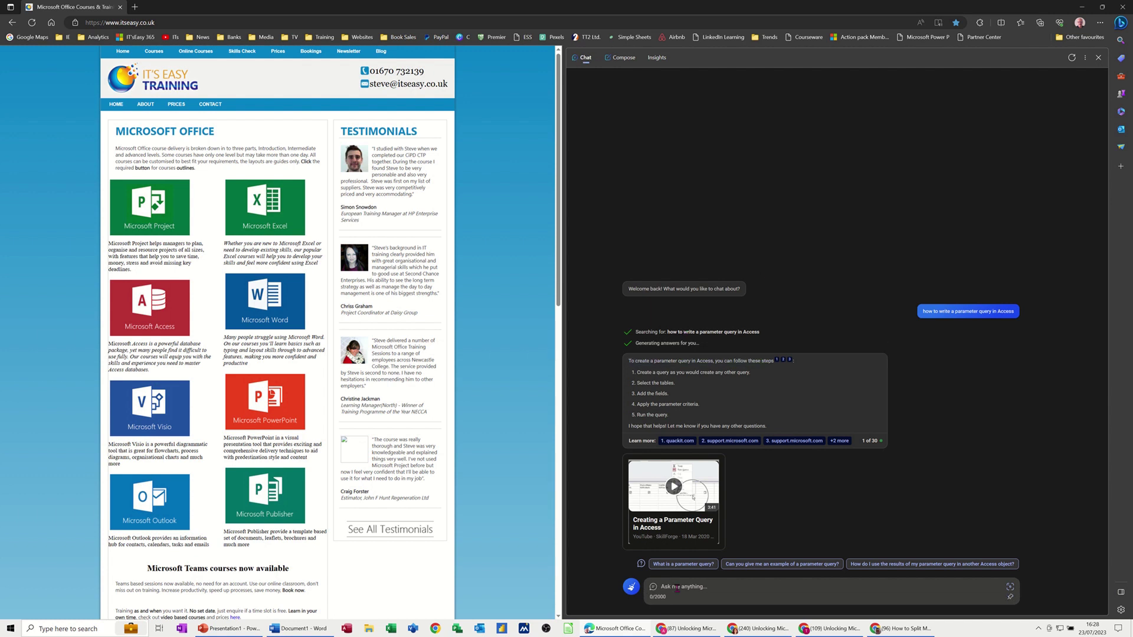
mouse_move(648, 532)
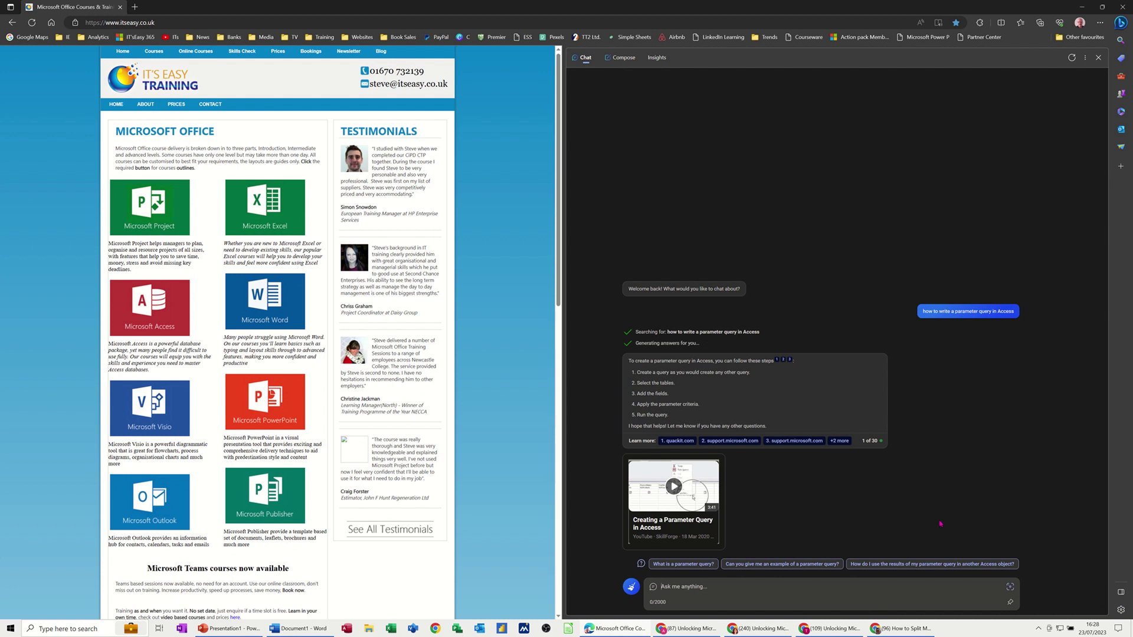
type("How to do a Vlookup in Excel")
key("Return")
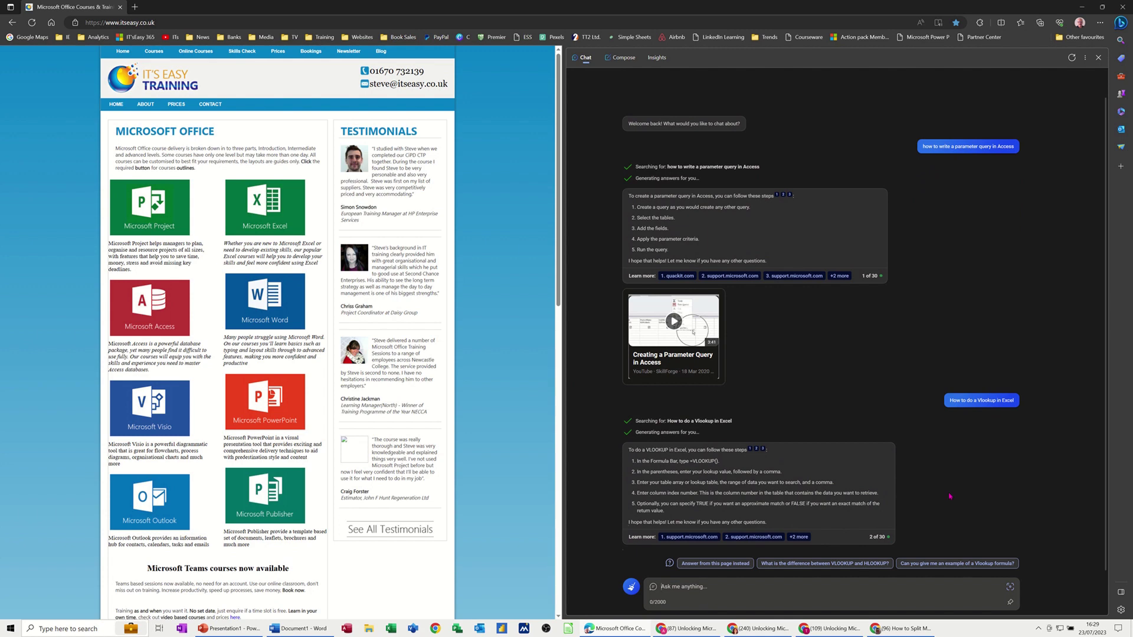
mouse_move(700, 511)
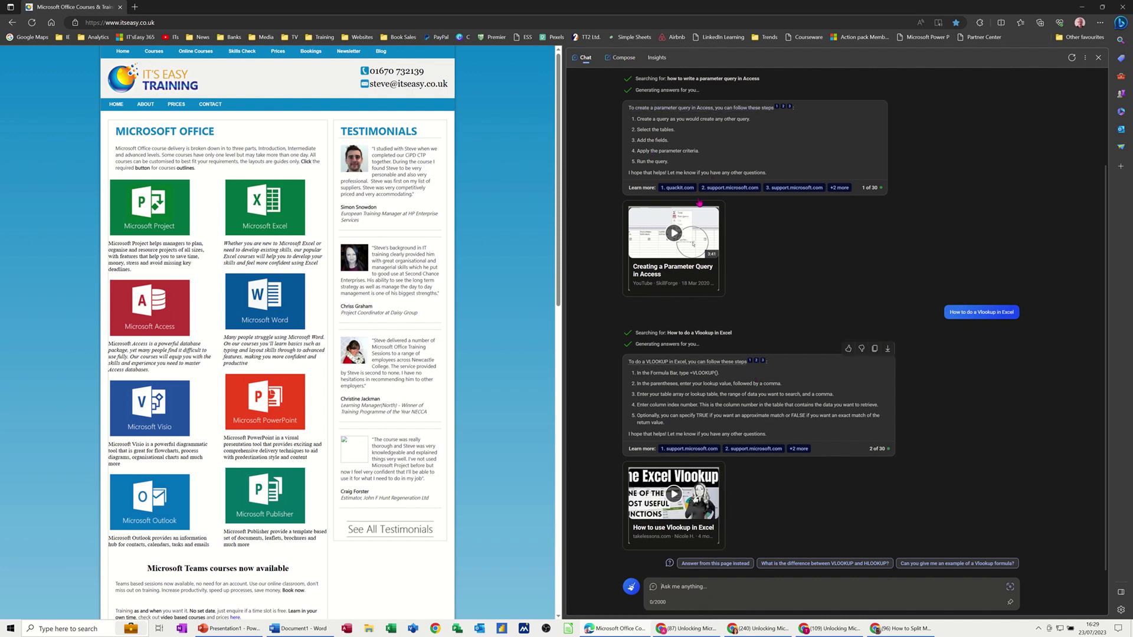
- Switch the sidebar to Insights and open the bookmarked BBC News home page to examine its site information, rating and analytics
left_click(651, 59)
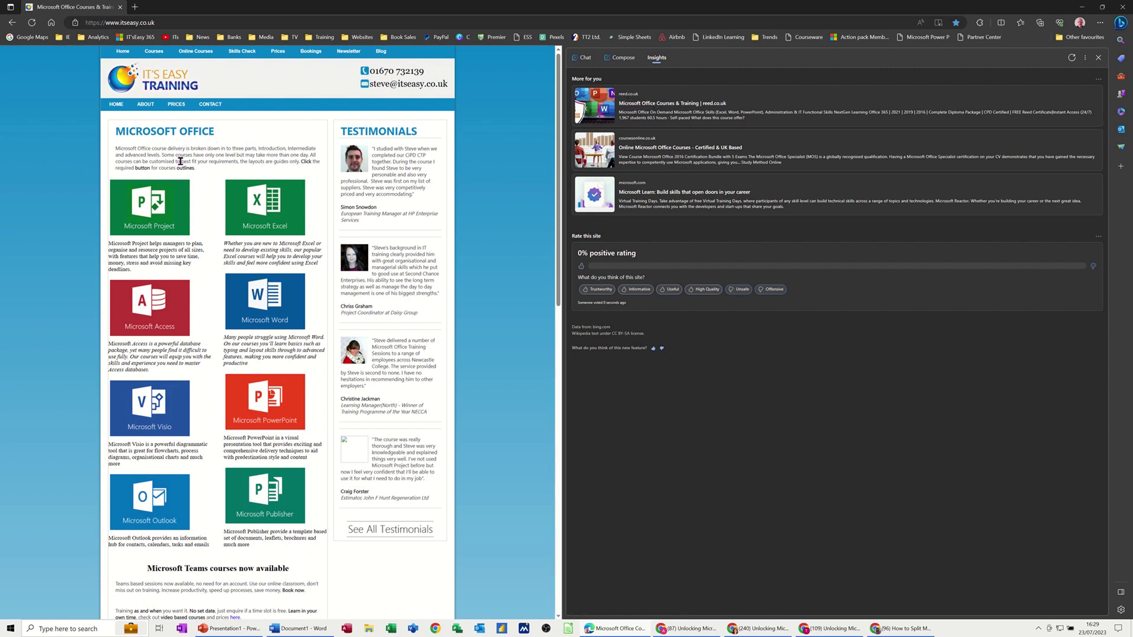
double_click(119, 148)
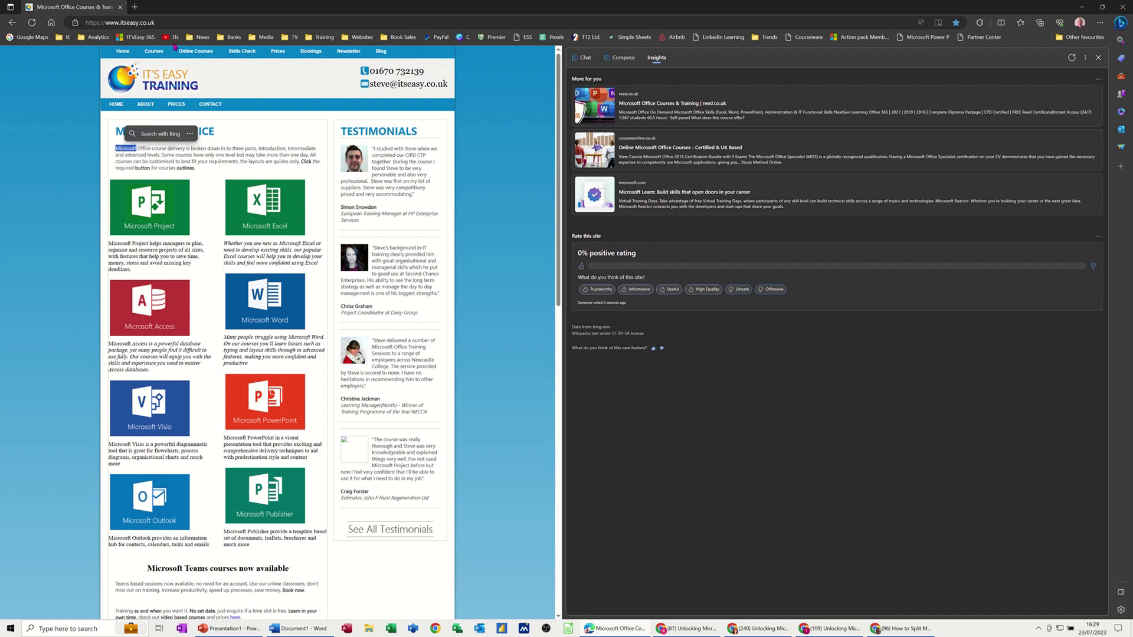
left_click(201, 36)
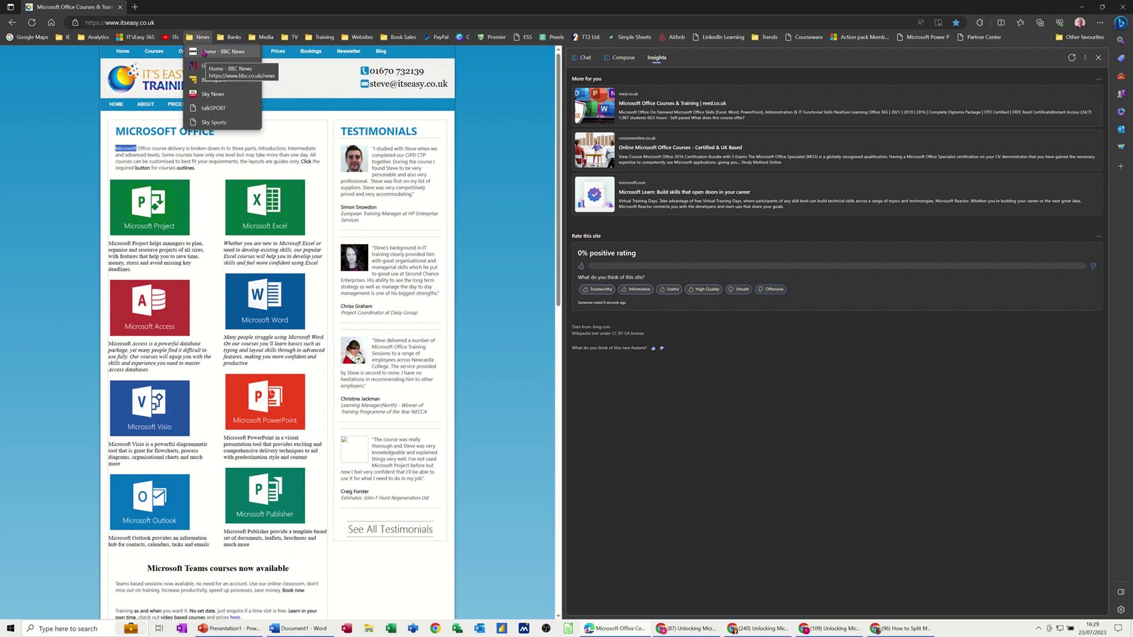
left_click(204, 52)
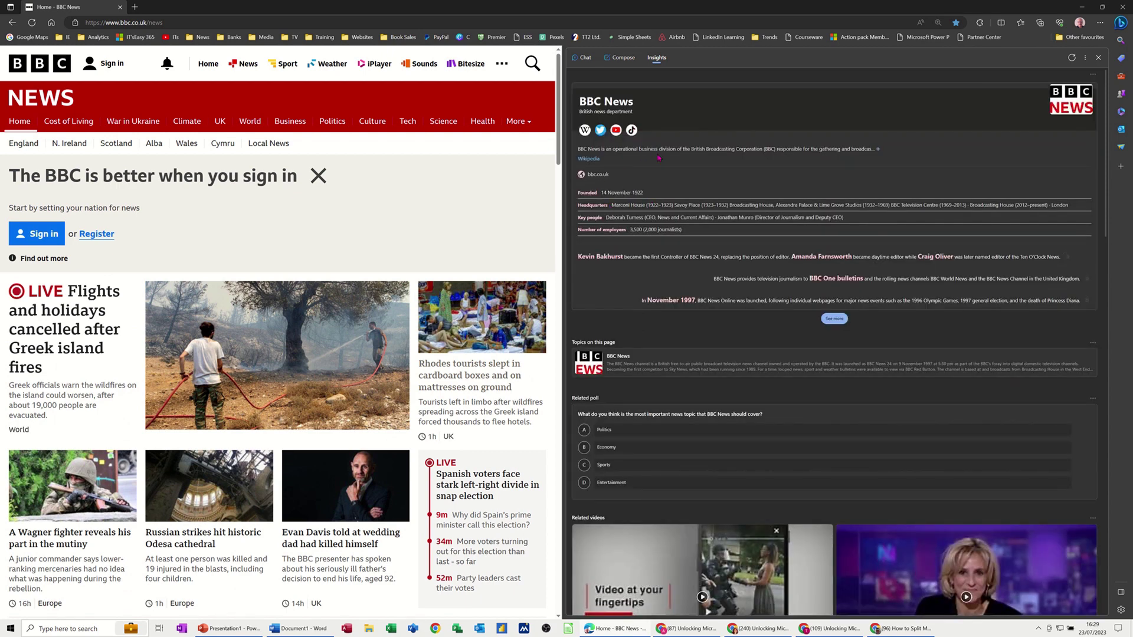
scroll(750, 266, "down", 15)
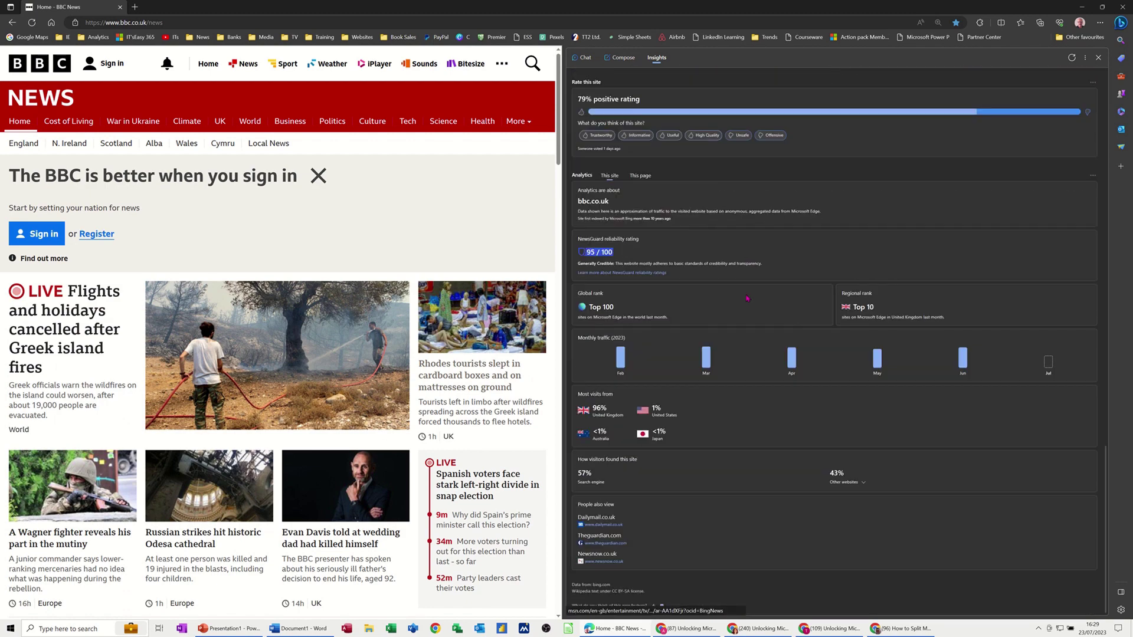
scroll(743, 306, "up", 15)
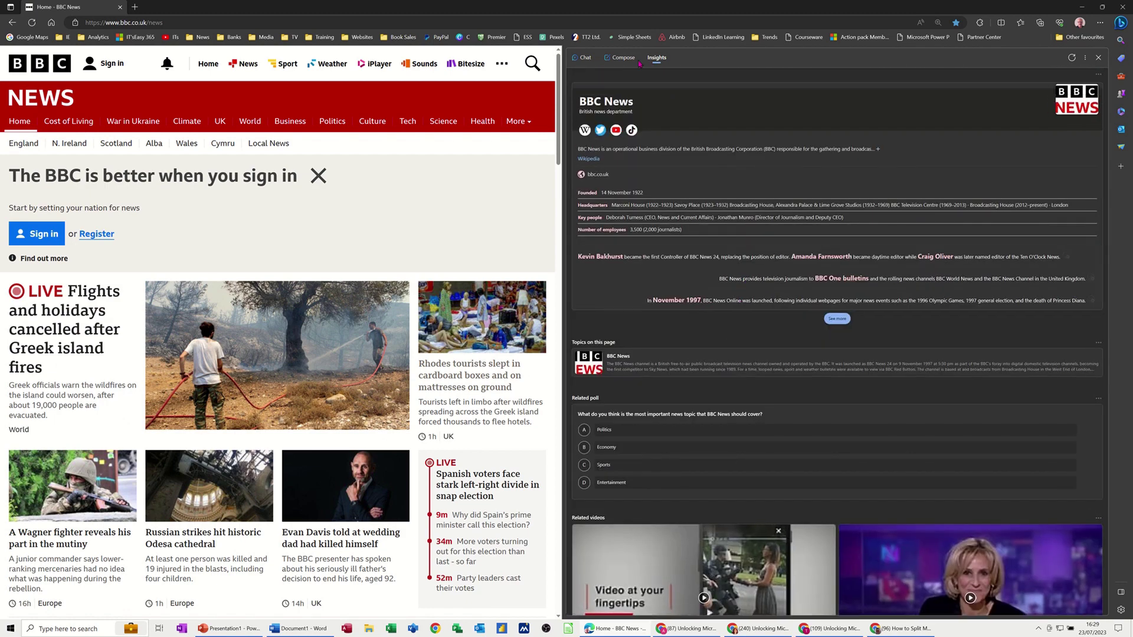
- Return to the sidebar's Compose view and copy the generated ideas draft for the Microsoft Word course objectives
left_click(585, 59)
left_click(616, 61)
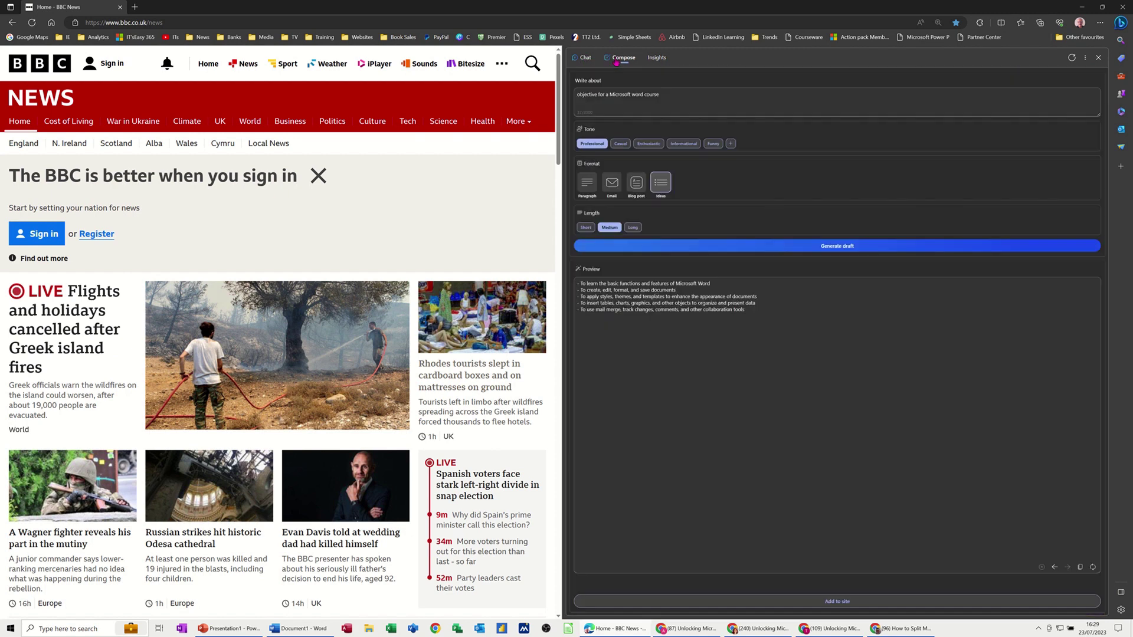
left_click(656, 60)
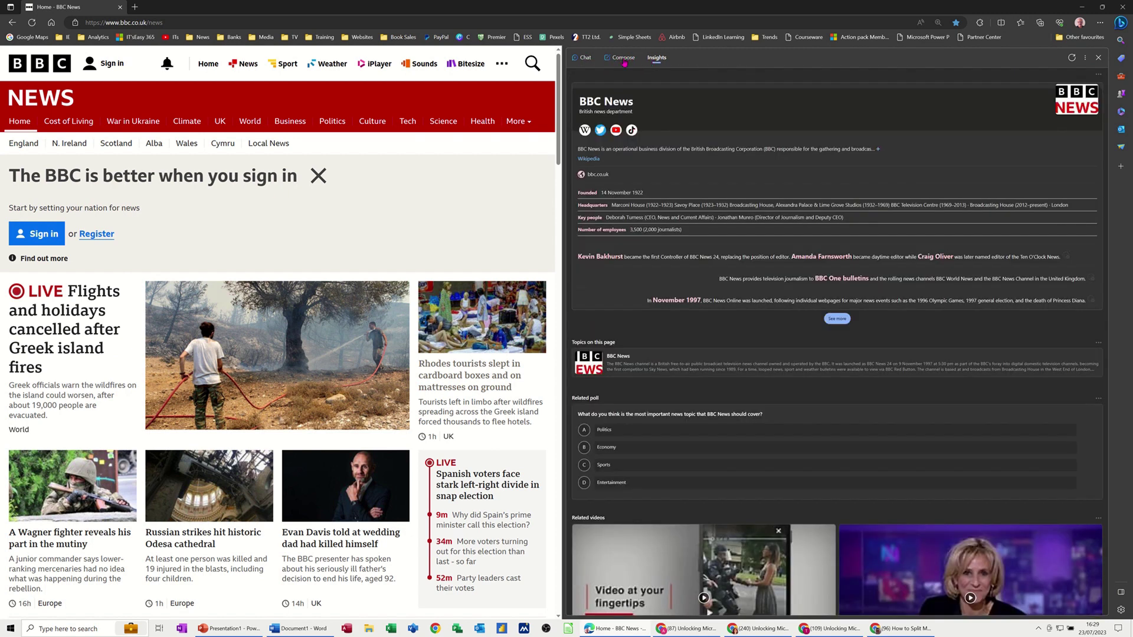
left_click(624, 62)
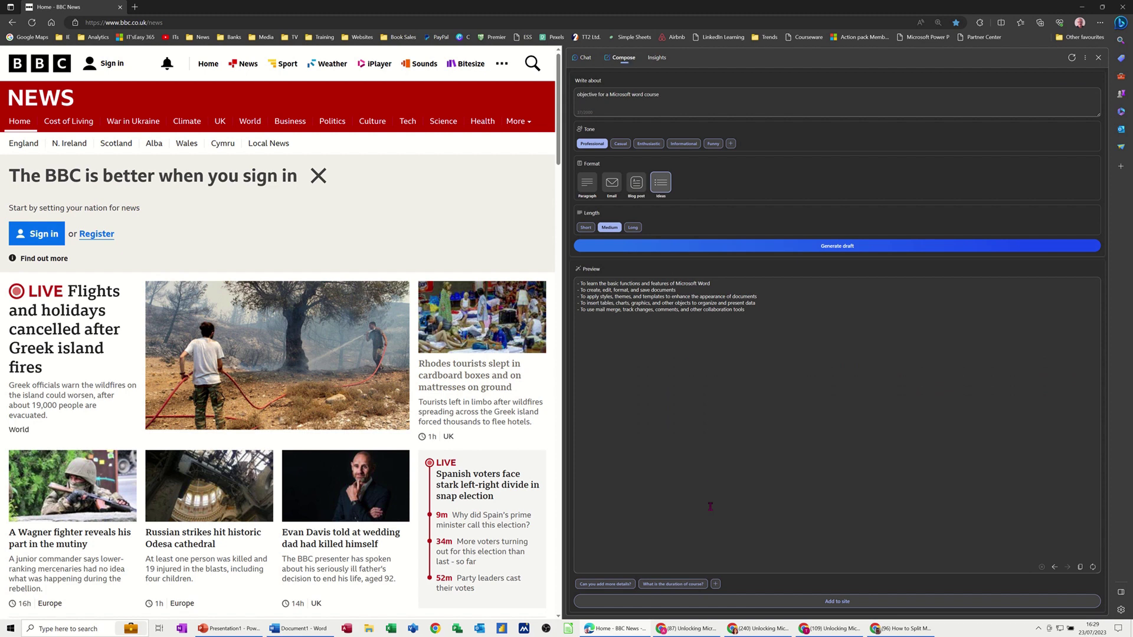
left_click(1081, 568)
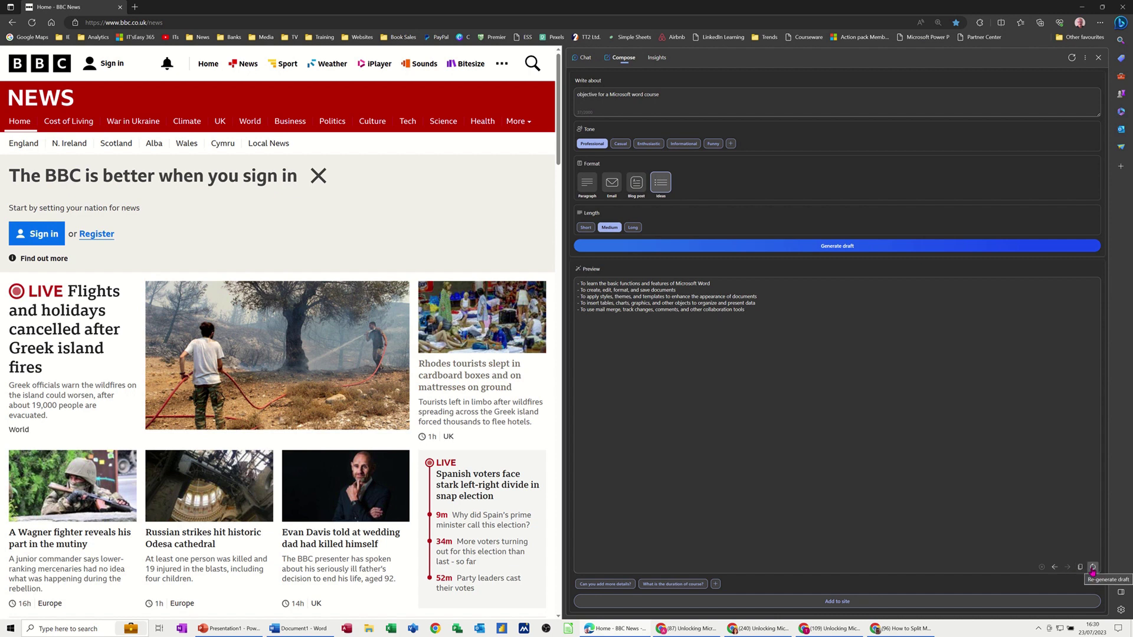